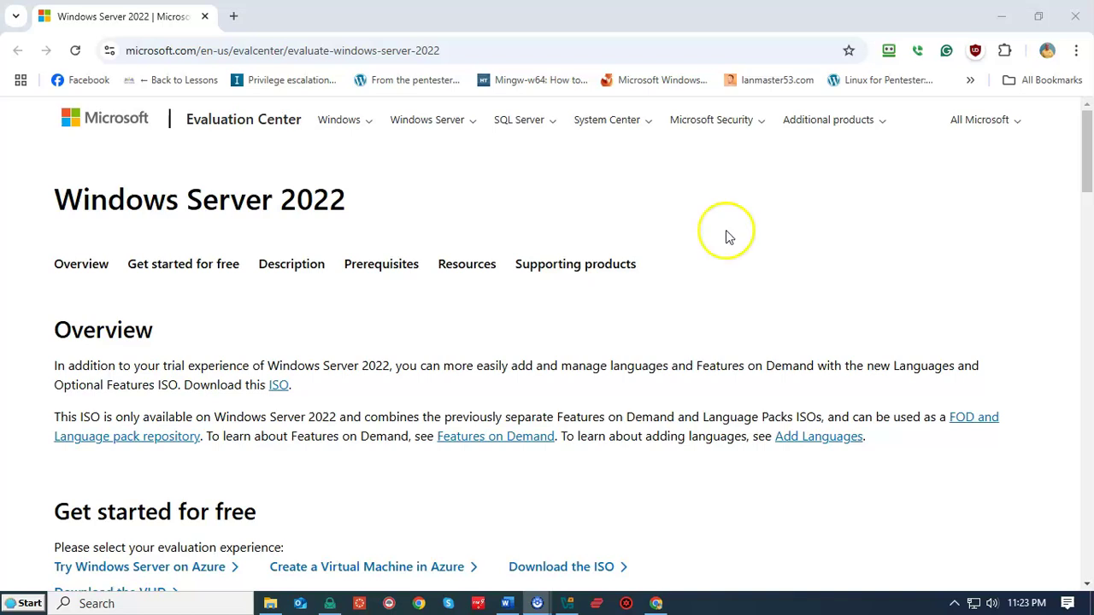
# Step: Request the Windows Server 2022 ISO download and submit the trial registration form
pyautogui.scroll(-3, 728, 233)
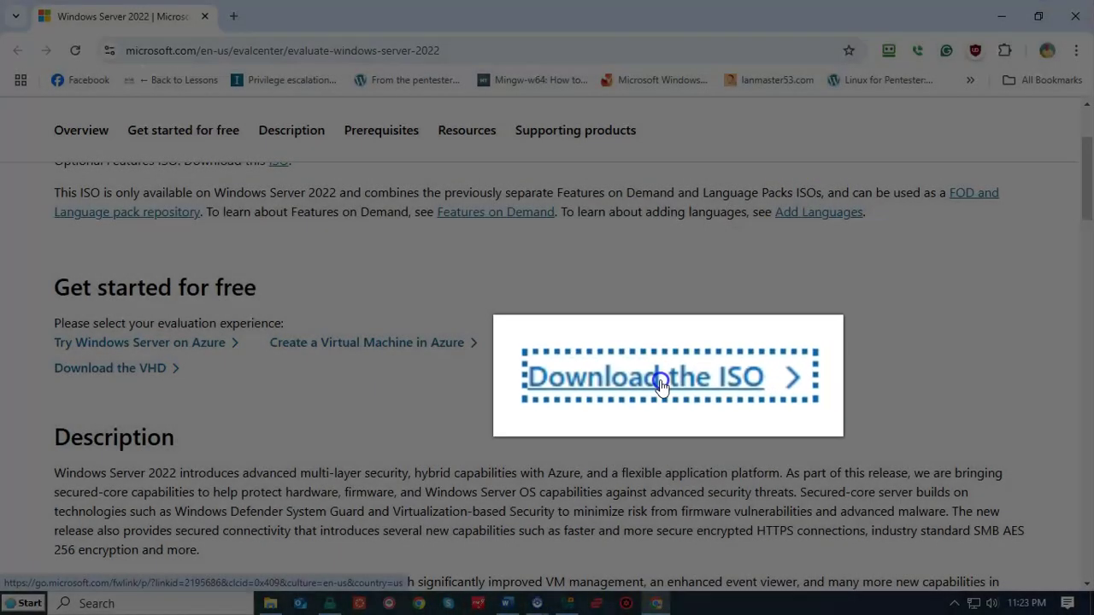
pyautogui.click(659, 384)
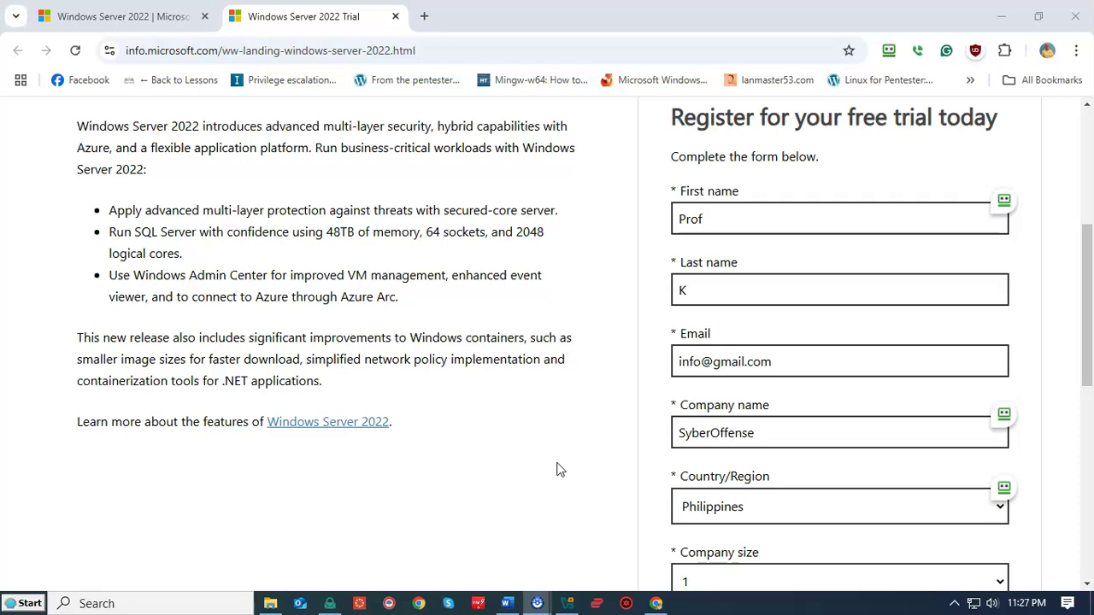
pyautogui.click(561, 466)
pyautogui.scroll(-6, 655, 366)
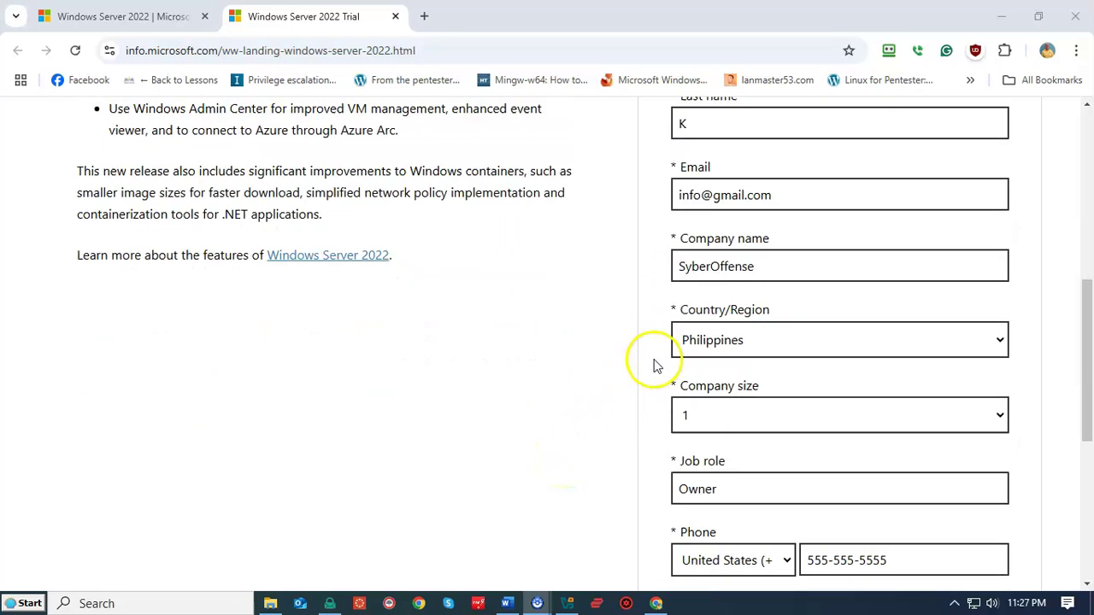
pyautogui.scroll(-1, 655, 367)
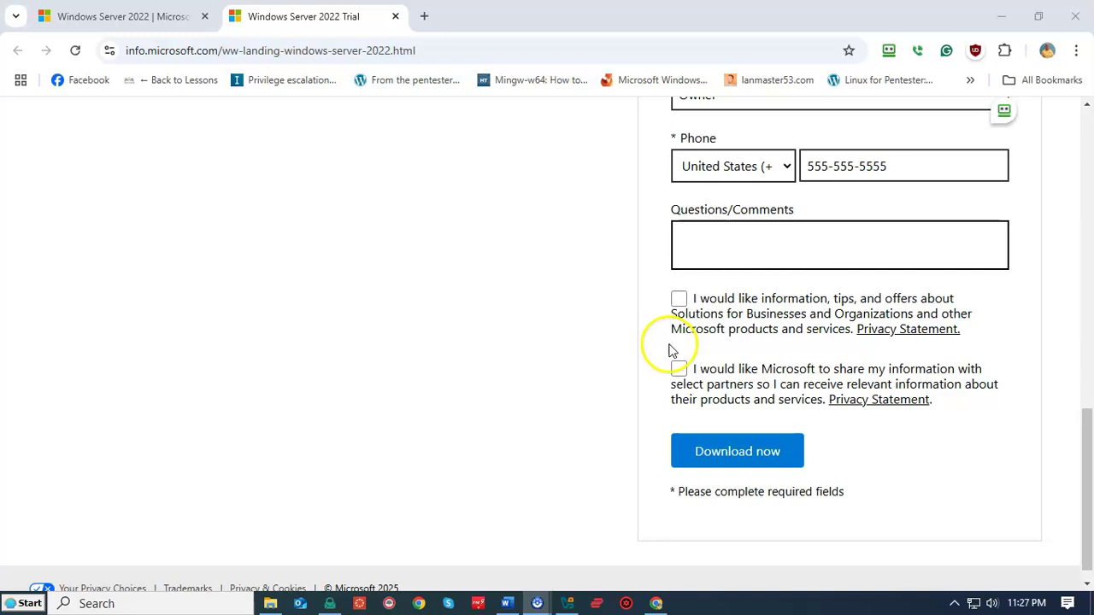
pyautogui.click(725, 458)
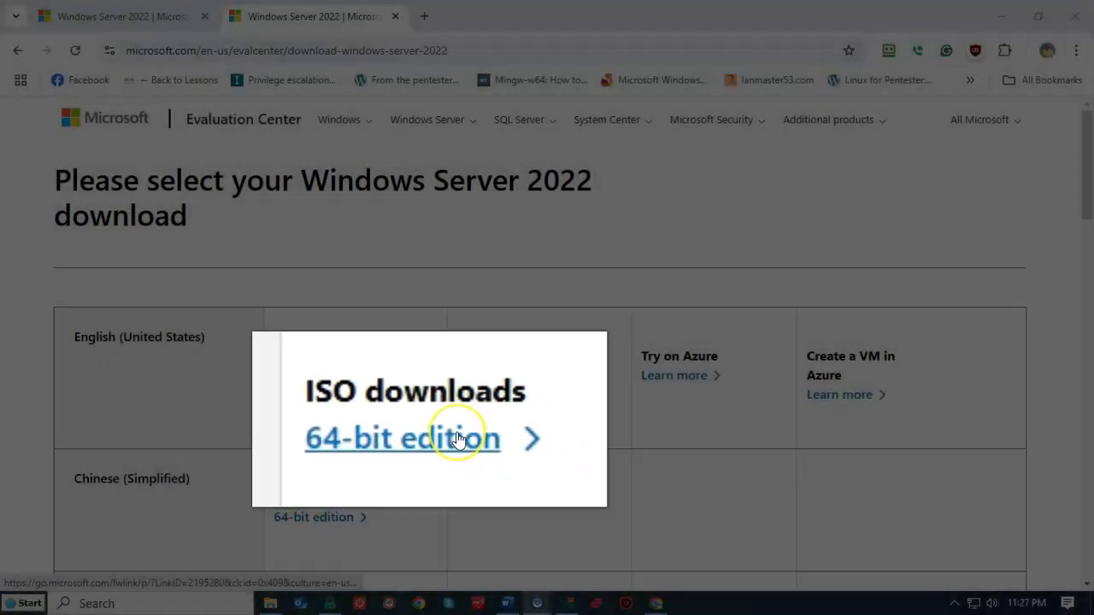
# Step: Start the English 64-bit server ISO download, then cancel its Save As prompt
pyautogui.click(342, 377)
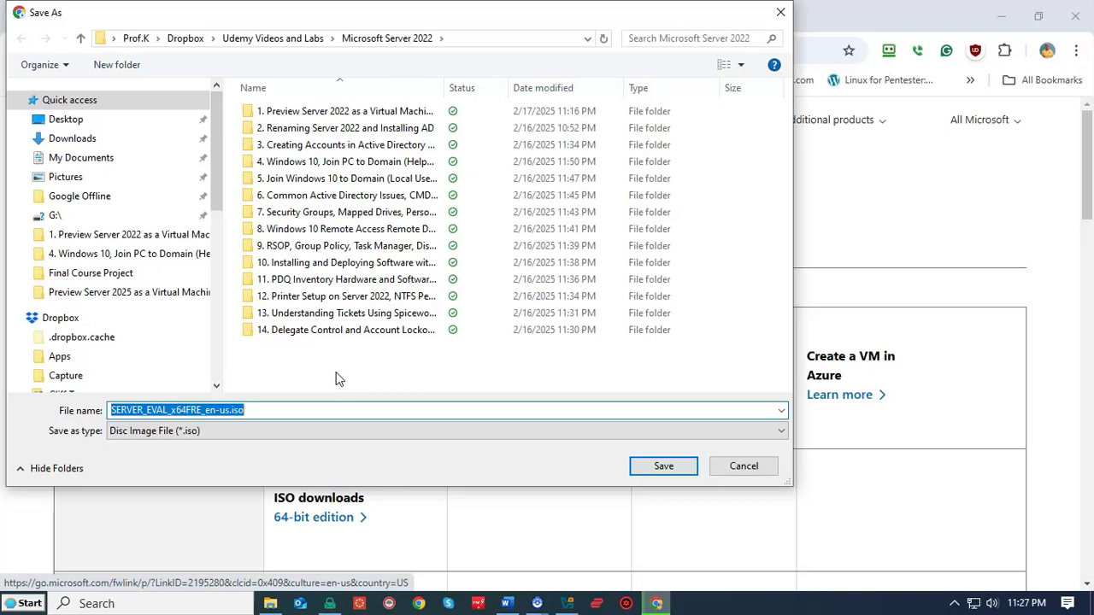
pyautogui.click(743, 466)
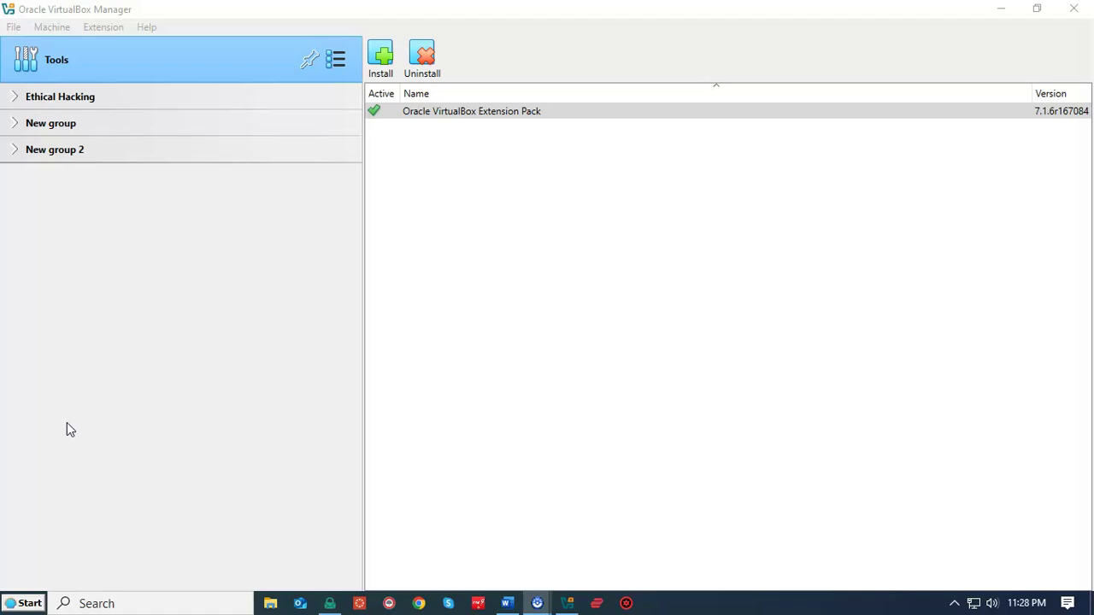
# Step: Create a new virtual machine named 'Server 20122' from the Machine menu
pyautogui.click(67, 422)
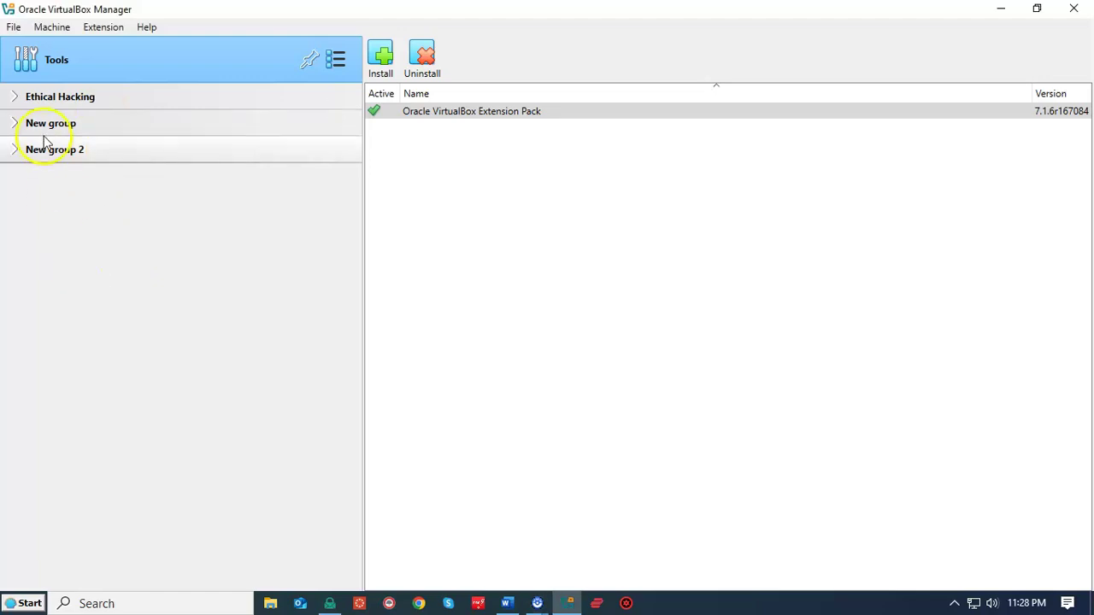
pyautogui.click(49, 28)
pyautogui.click(66, 57)
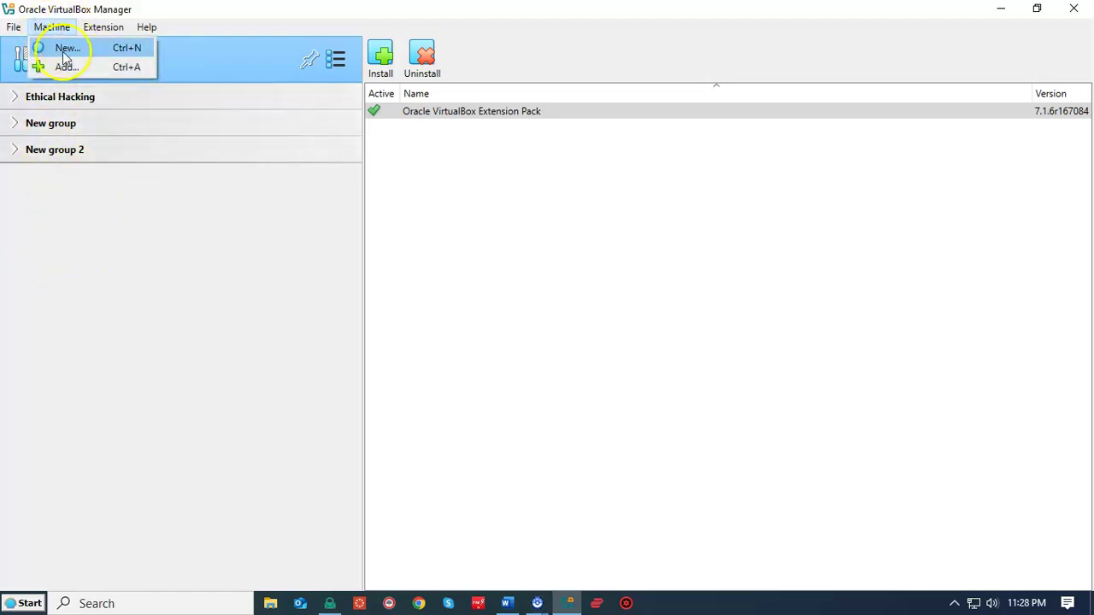
pyautogui.click(66, 53)
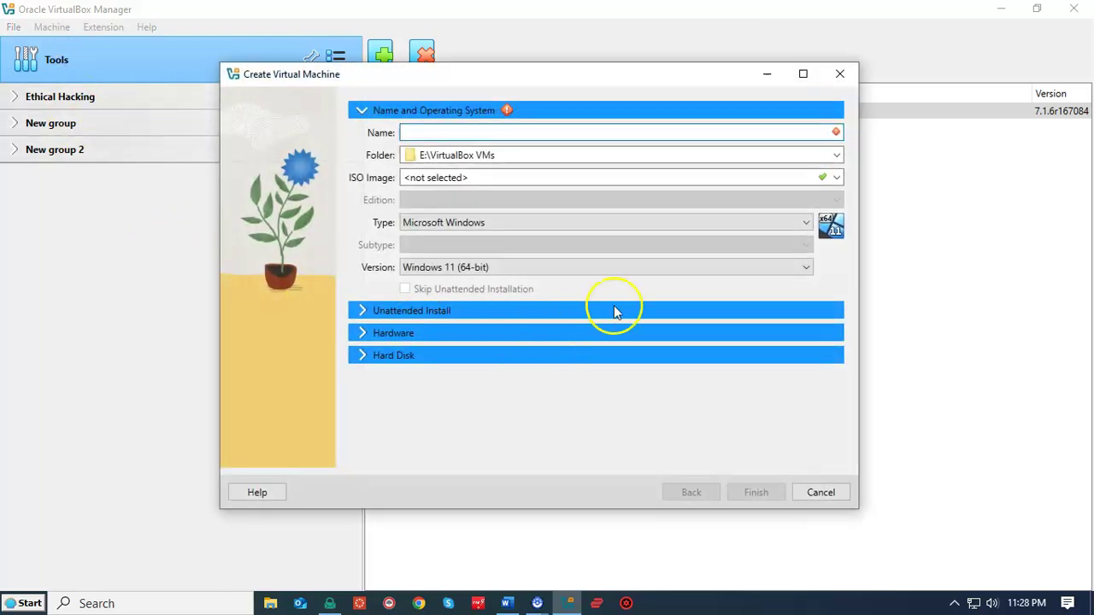
pyautogui.click(413, 136)
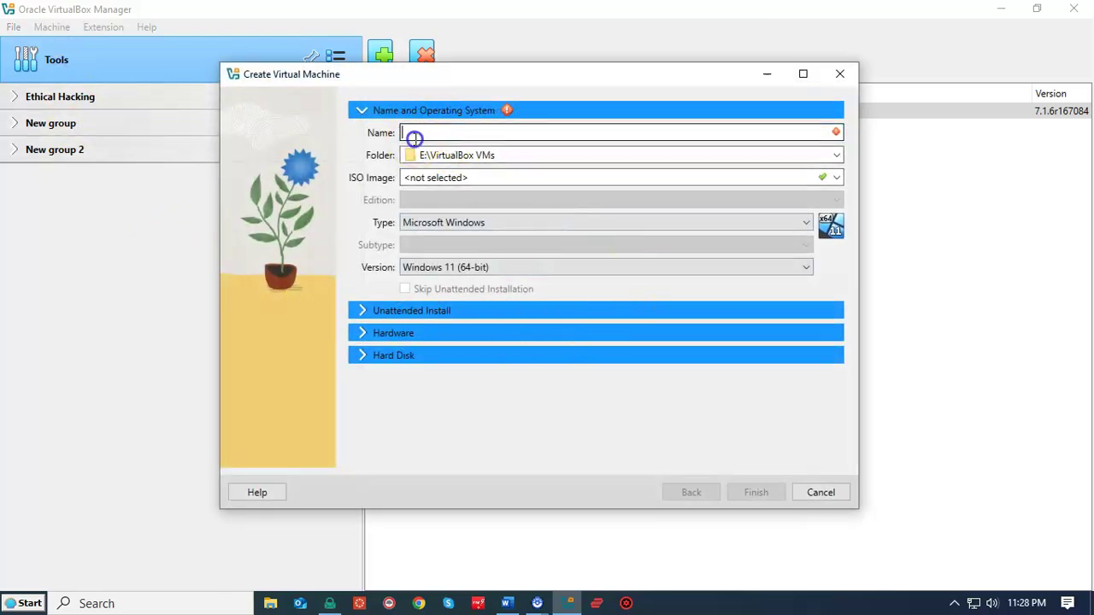
pyautogui.write('Server 20122')
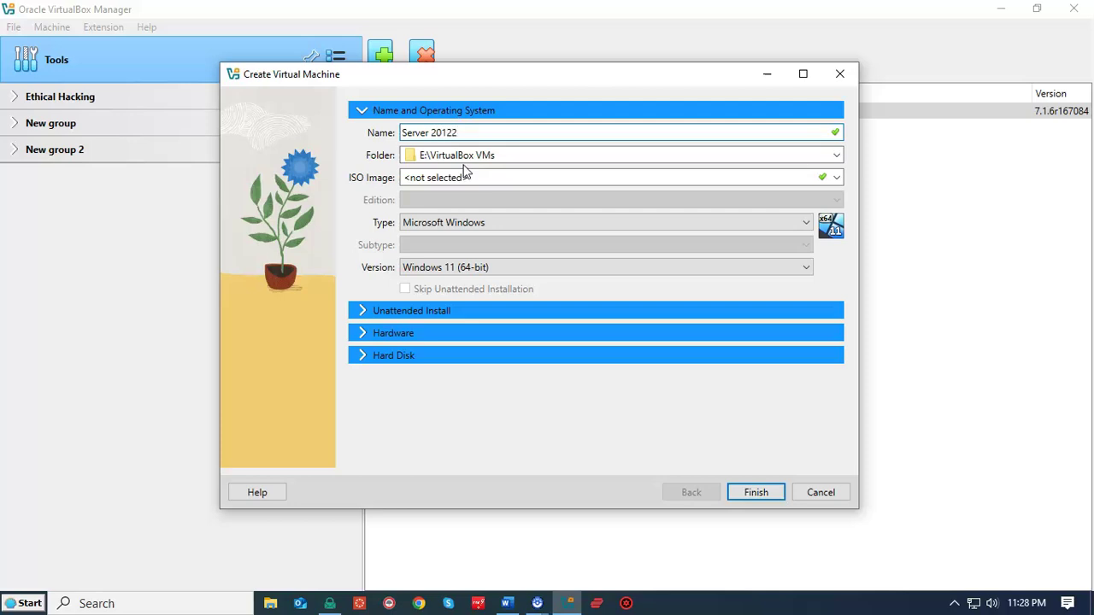
# Step: Use Windows Server 2022.iso from the E: drive and skip unattended installation
pyautogui.click(837, 178)
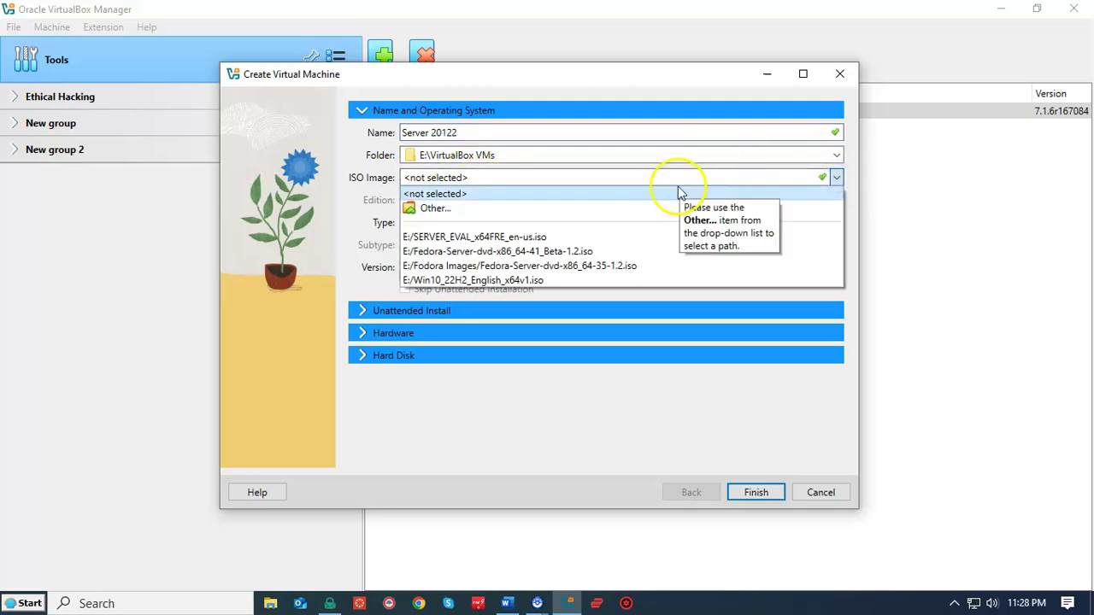
pyautogui.click(445, 208)
pyautogui.click(303, 327)
pyautogui.click(550, 365)
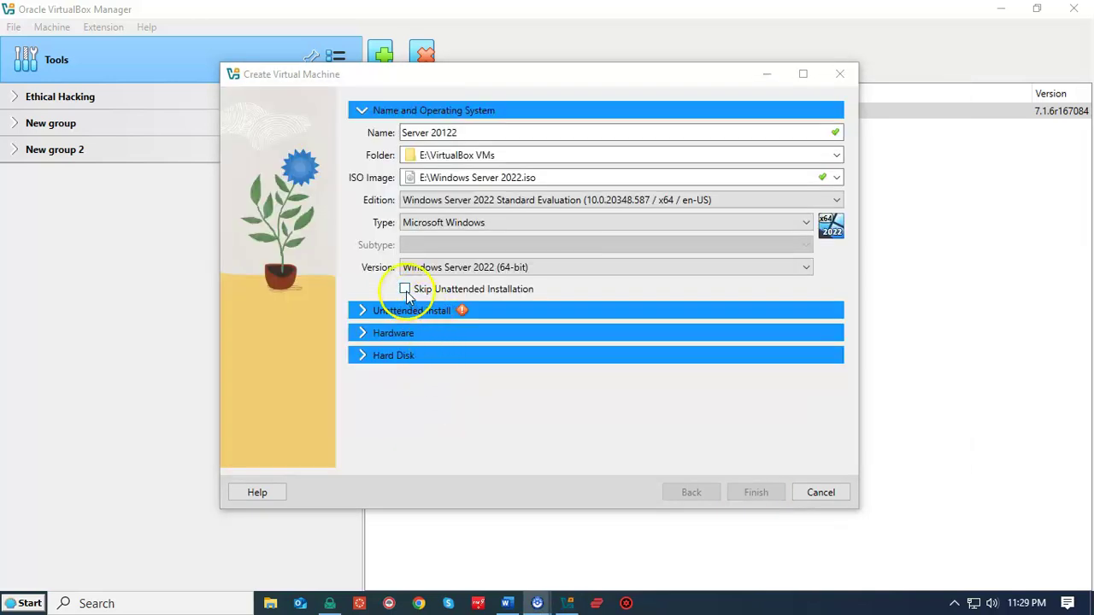
pyautogui.click(407, 294)
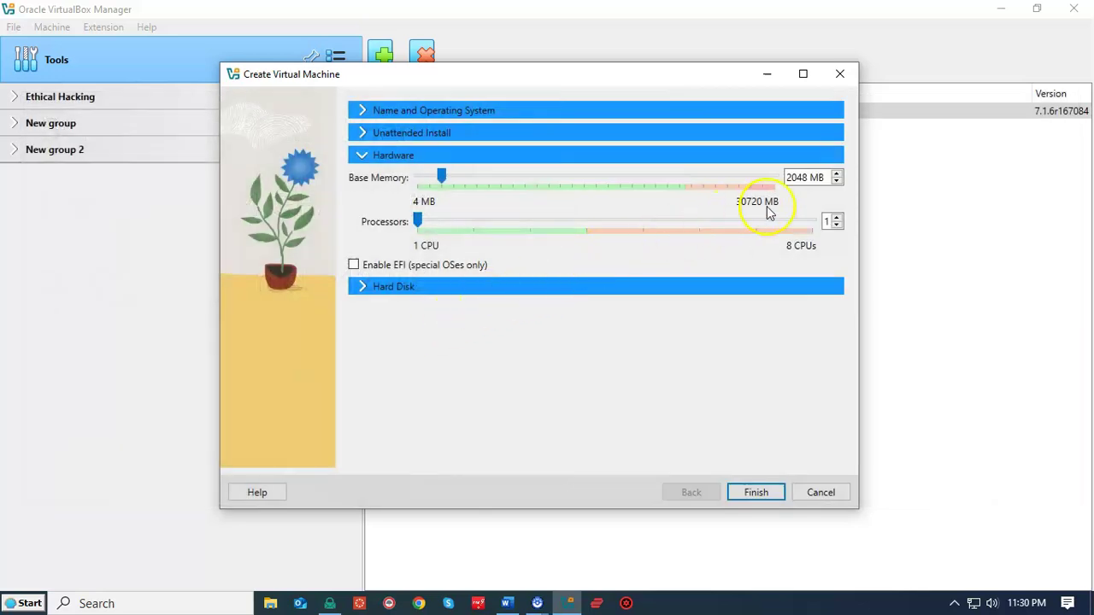
# Step: Give the VM 8193 MB base memory and 2 processors
pyautogui.click(837, 175)
pyautogui.moveTo(539, 182); pyautogui.dragTo(594, 176)
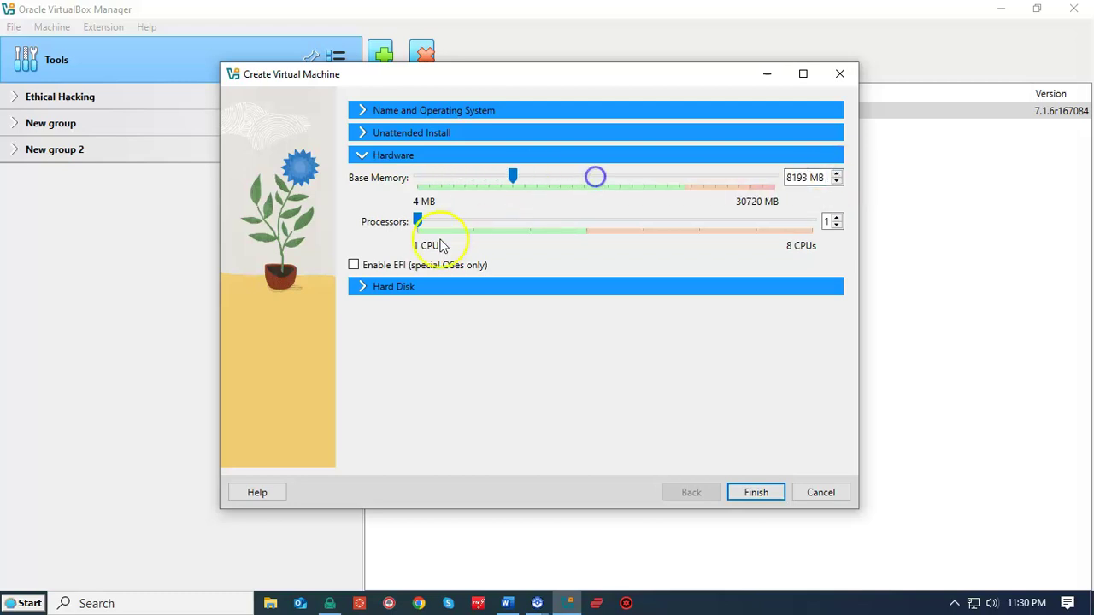
pyautogui.click(836, 218)
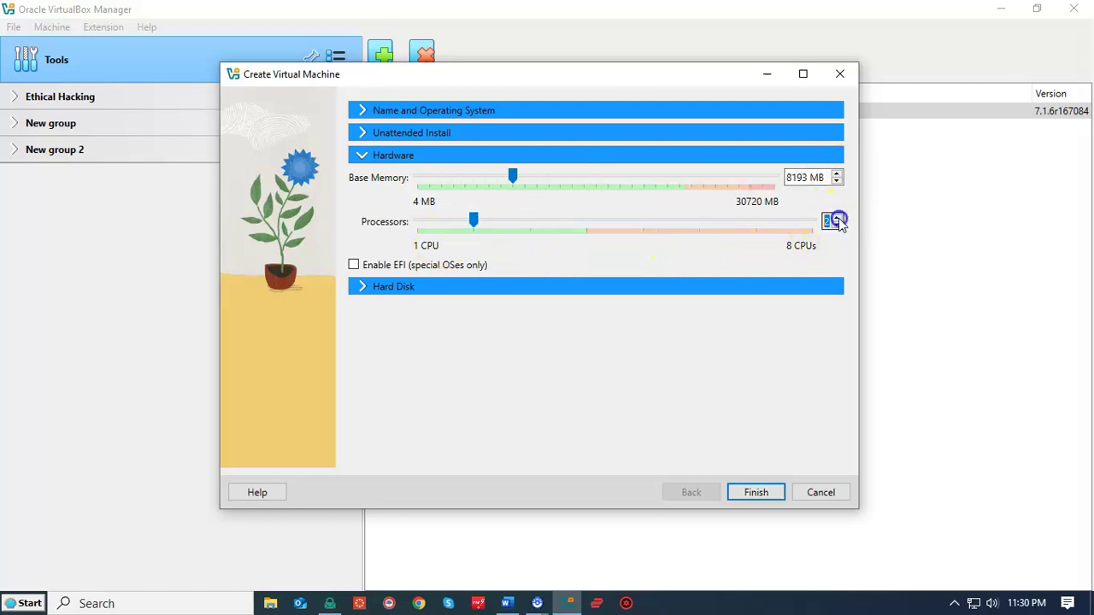
# Step: Keep the 50 GB virtual hard disk and finish creating the VM
pyautogui.click(386, 286)
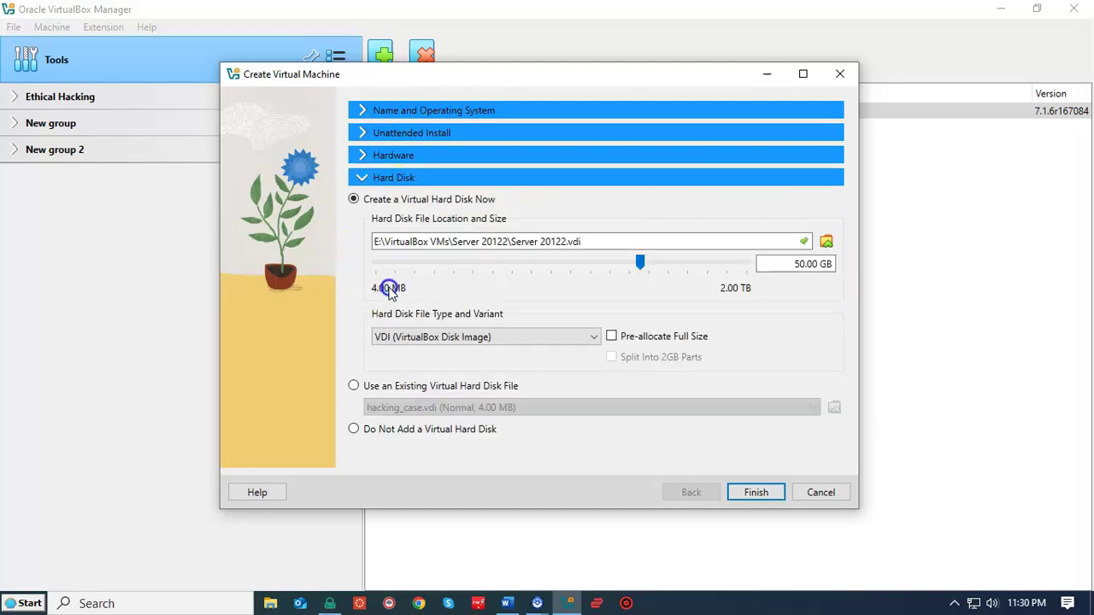
pyautogui.click(801, 293)
pyautogui.click(797, 297)
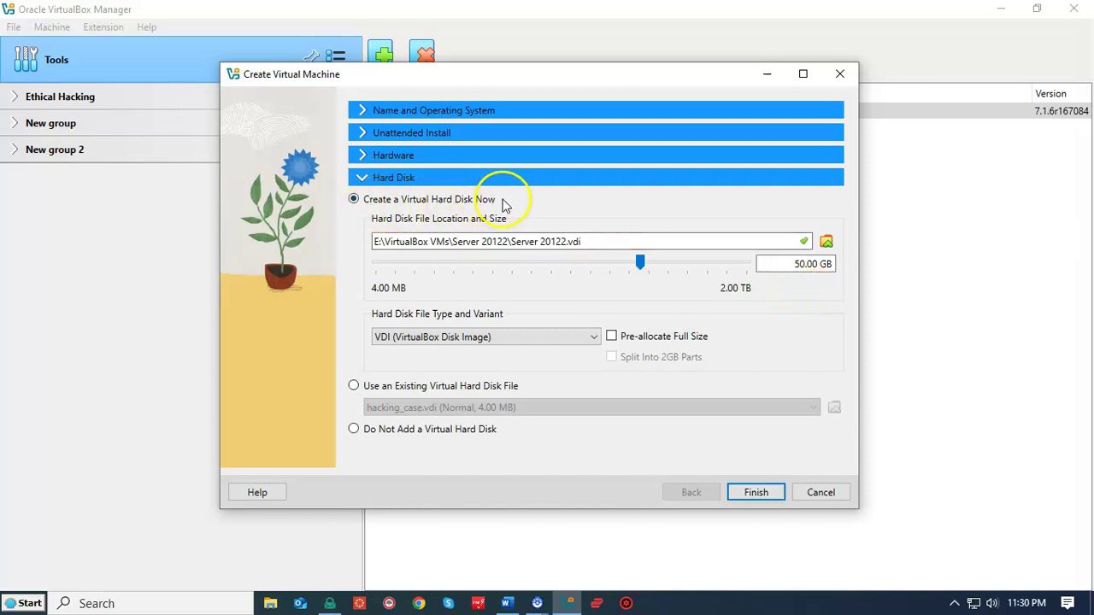
pyautogui.click(753, 495)
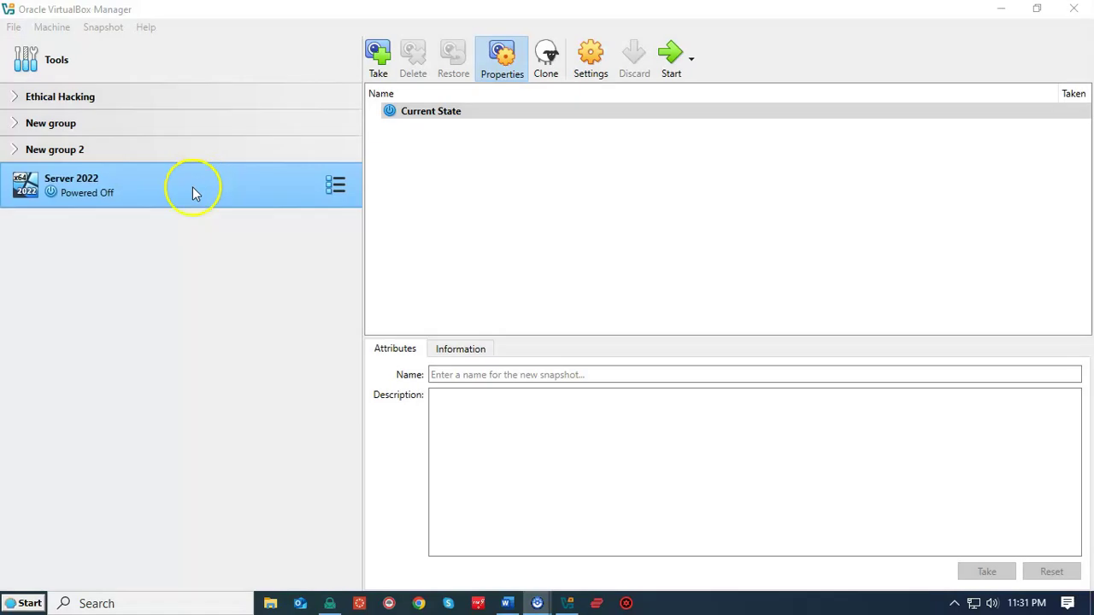
# Step: Start the Server 2022 VM and reposition its running window
pyautogui.doubleClick(193, 186)
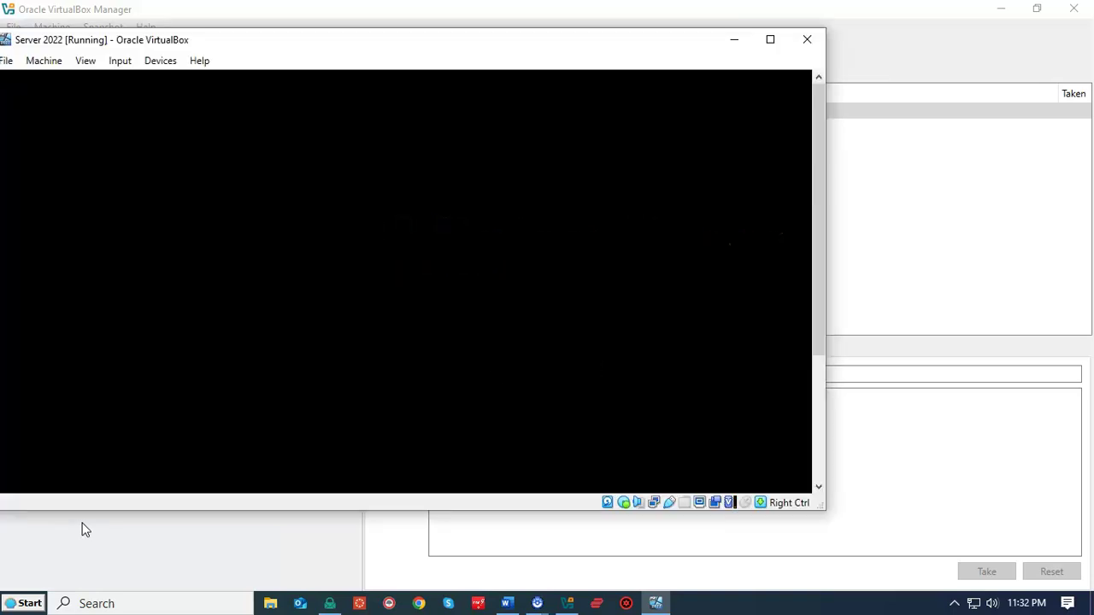
pyautogui.moveTo(421, 43); pyautogui.dragTo(603, 28)
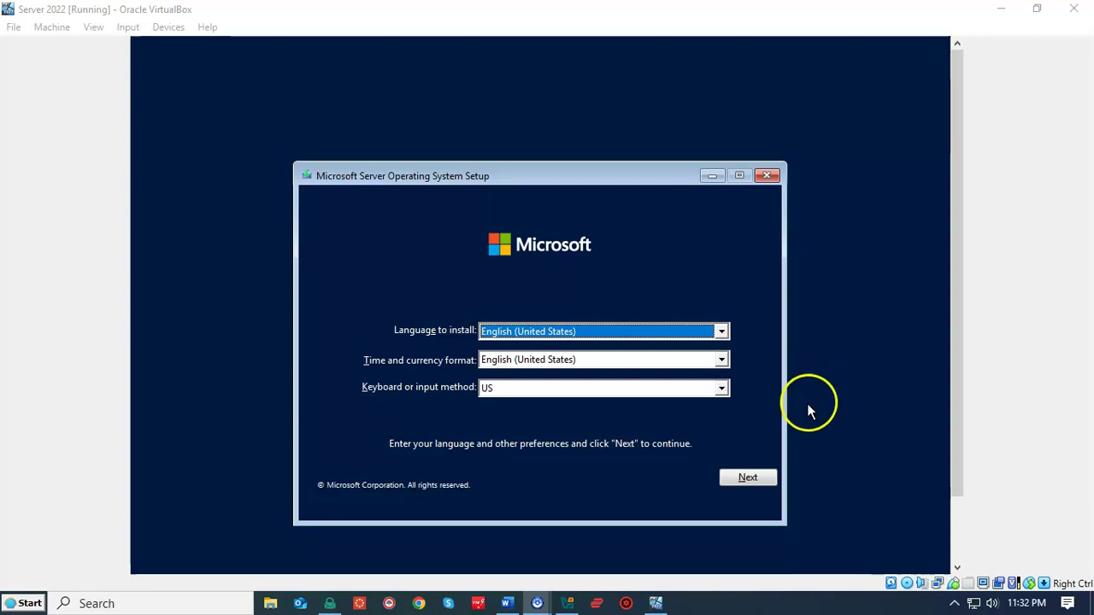
# Step: Keep default language settings and choose Standard Evaluation with Desktop Experience
pyautogui.click(748, 480)
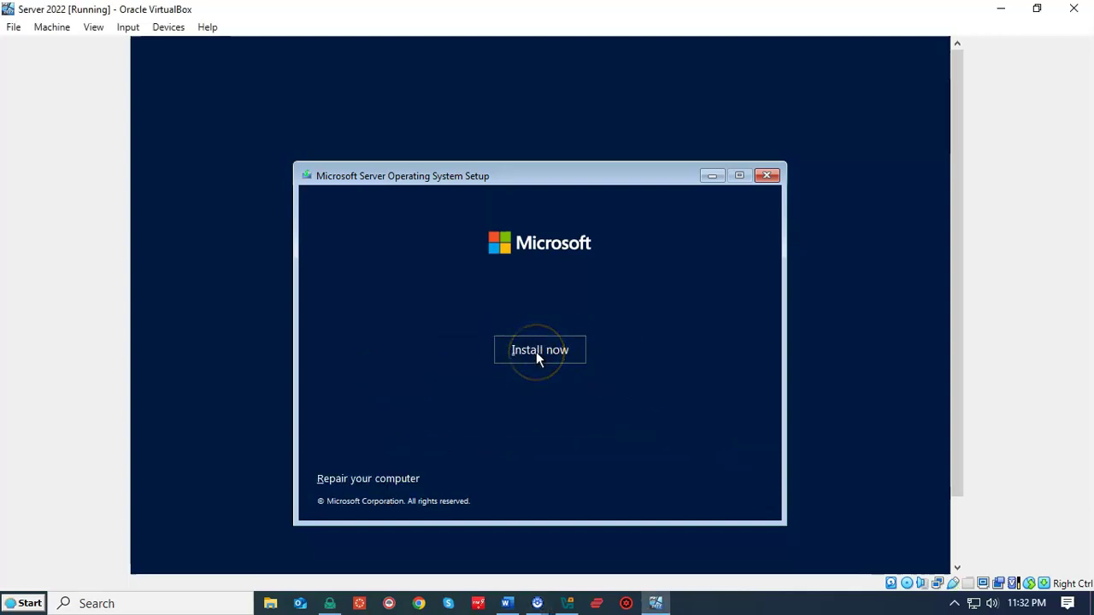
pyautogui.click(536, 351)
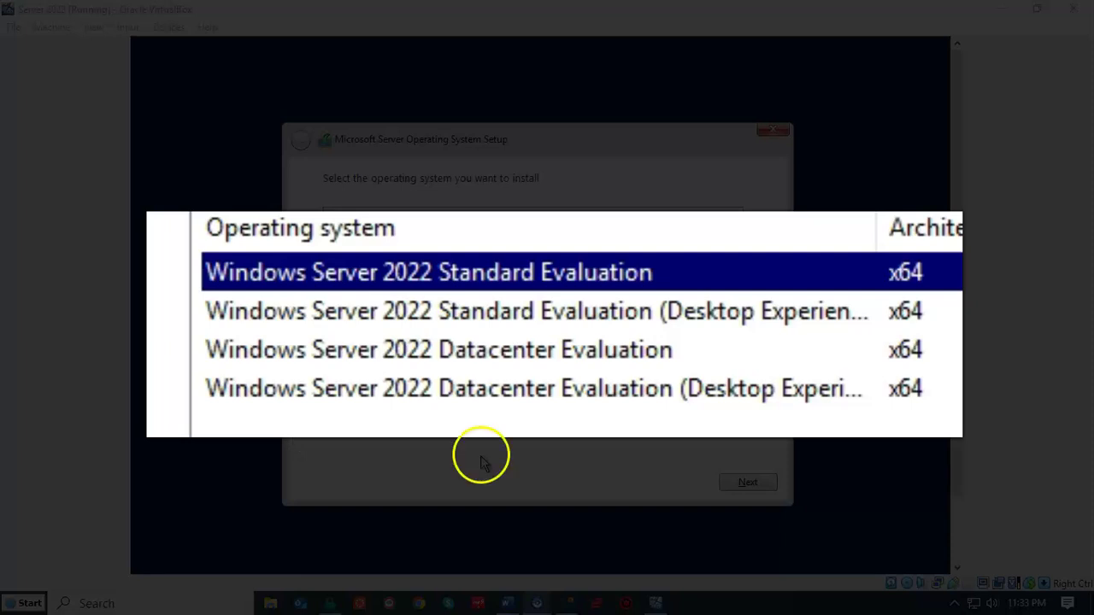
pyautogui.click(732, 321)
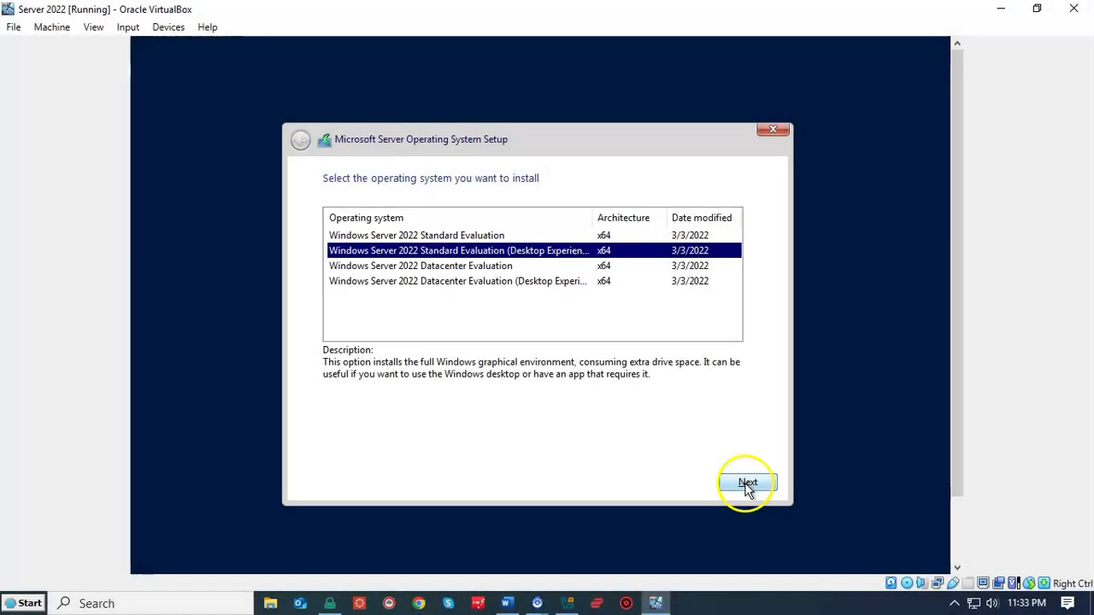
pyautogui.click(746, 483)
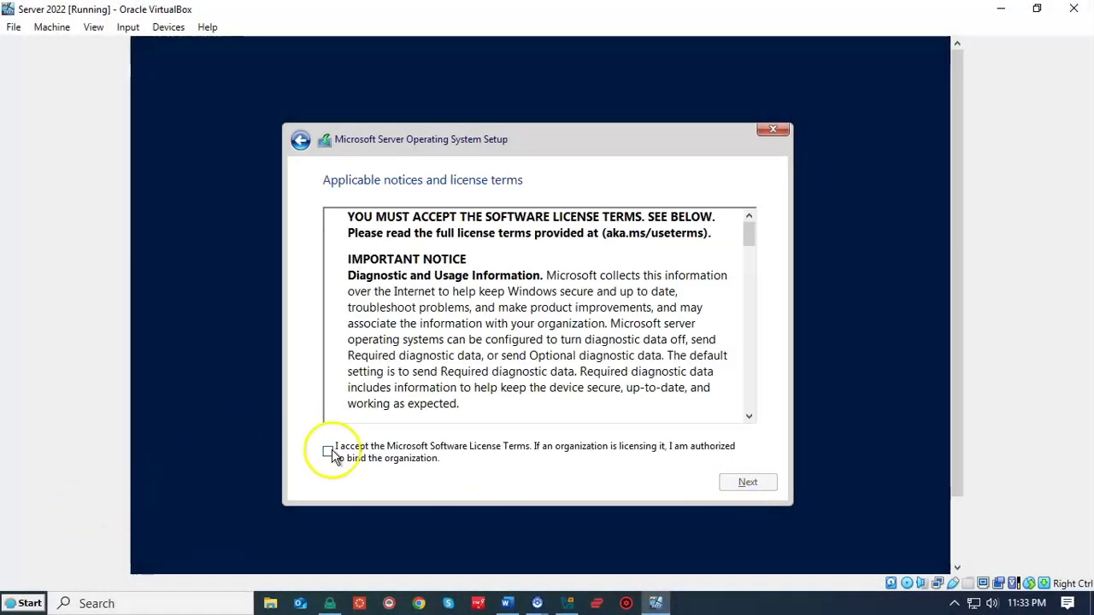
# Step: Accept the license, do a Custom install onto the 50 GB disk, and restart
pyautogui.click(328, 452)
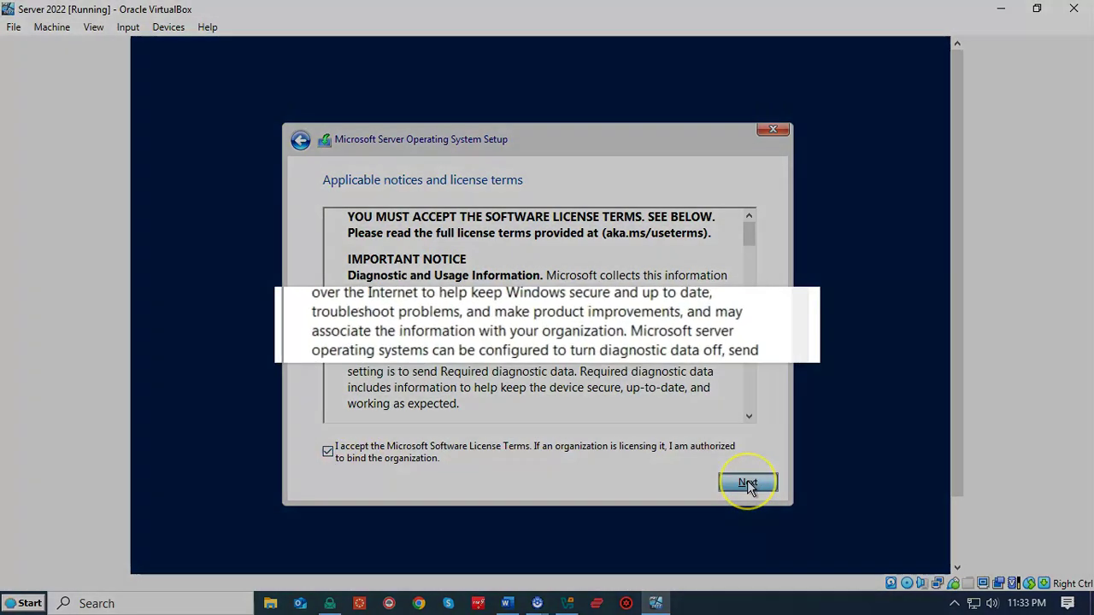
pyautogui.click(748, 484)
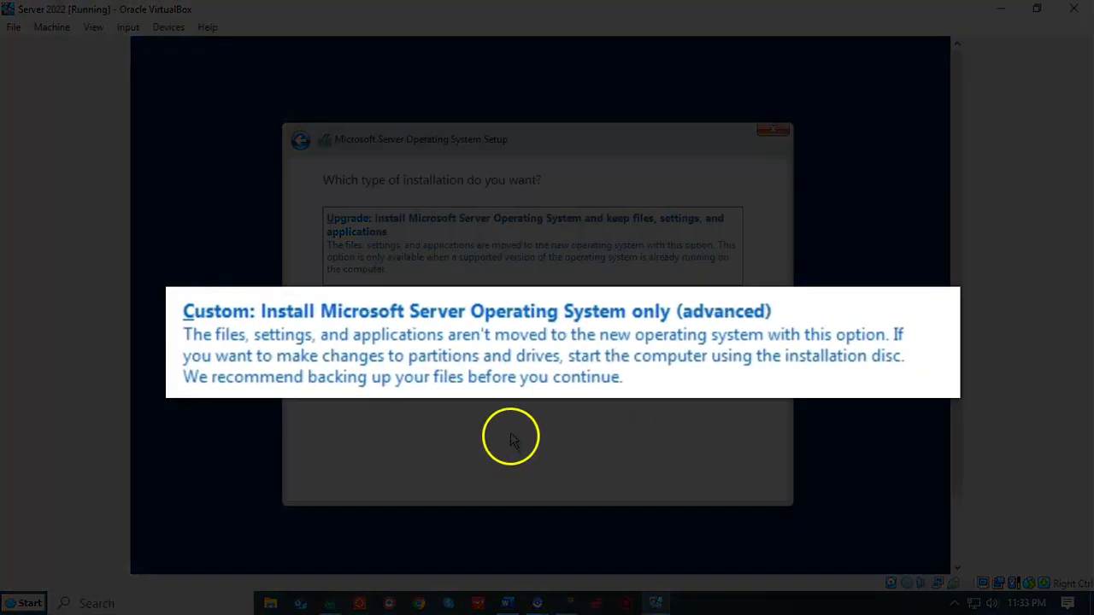
pyautogui.click(580, 331)
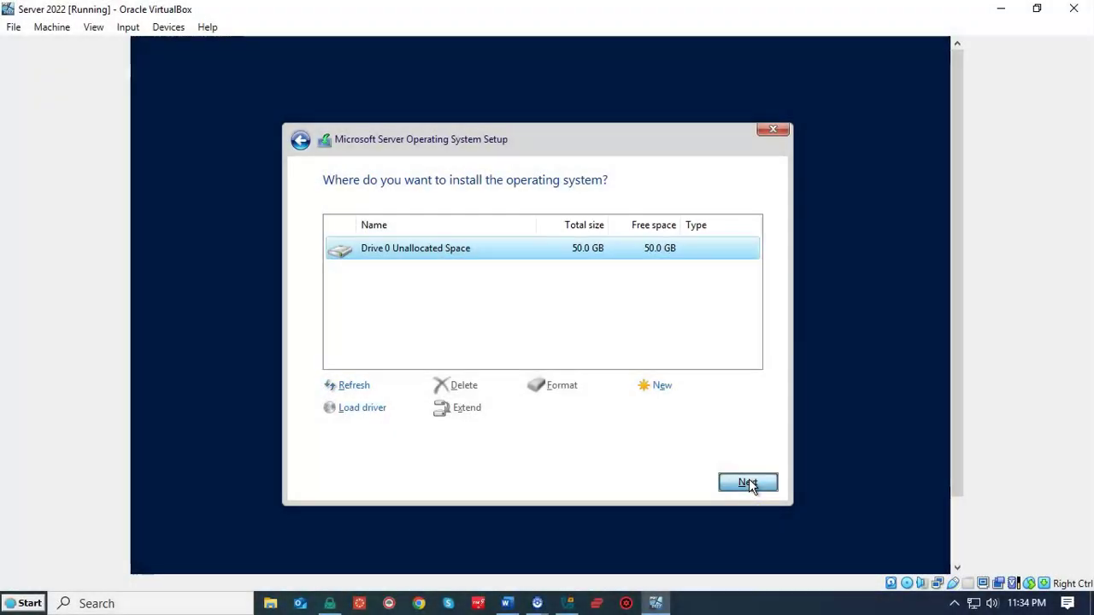
pyautogui.click(749, 483)
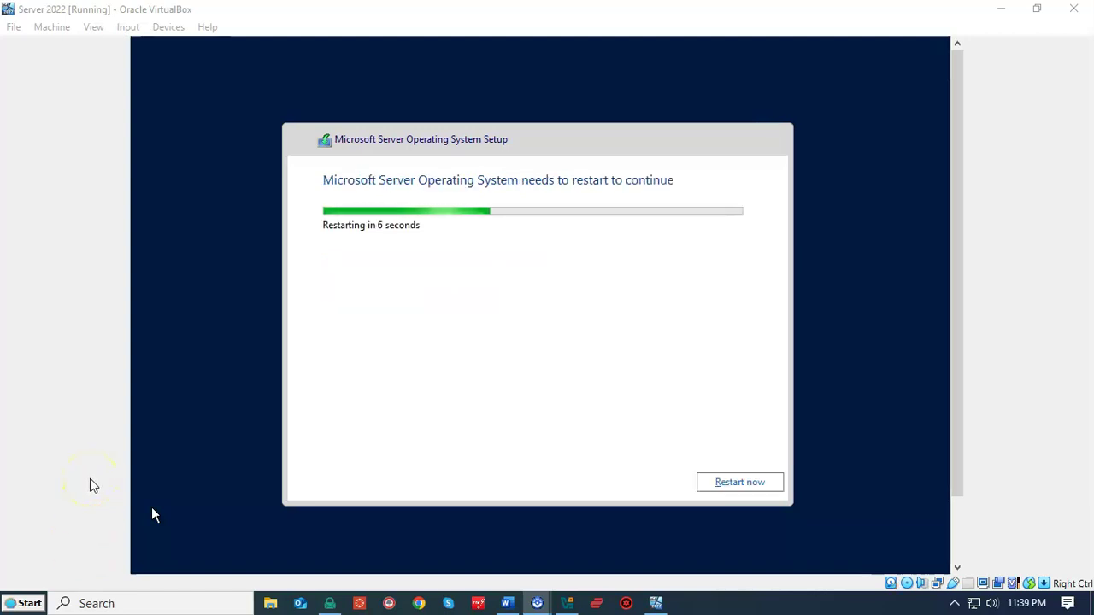
pyautogui.click(740, 483)
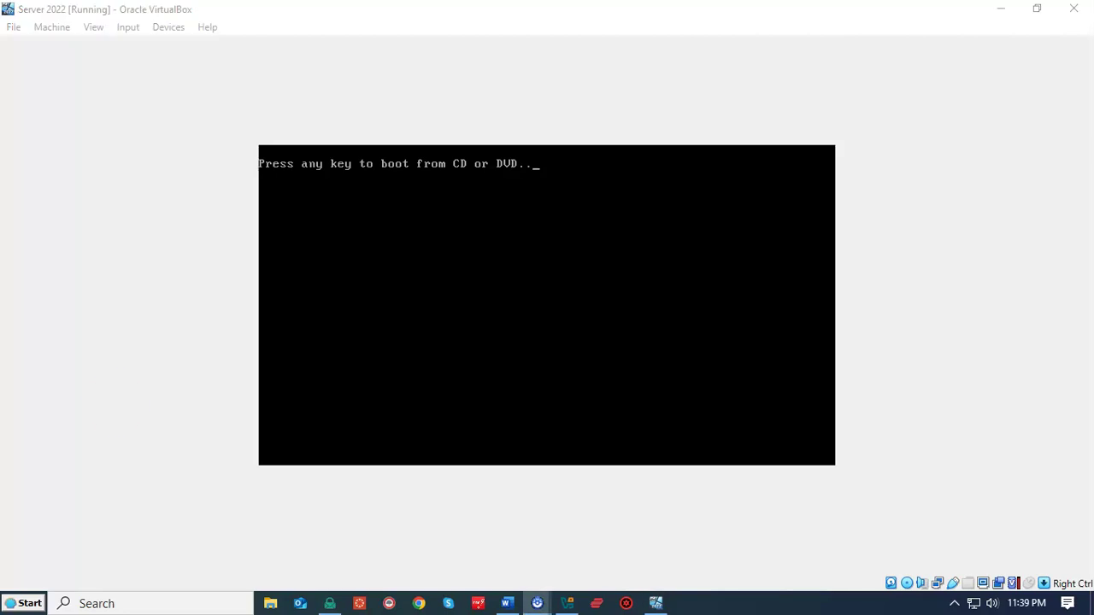
# Step: Enter and confirm the built-in Administrator password, then finish Customize settings
pyautogui.click(117, 408)
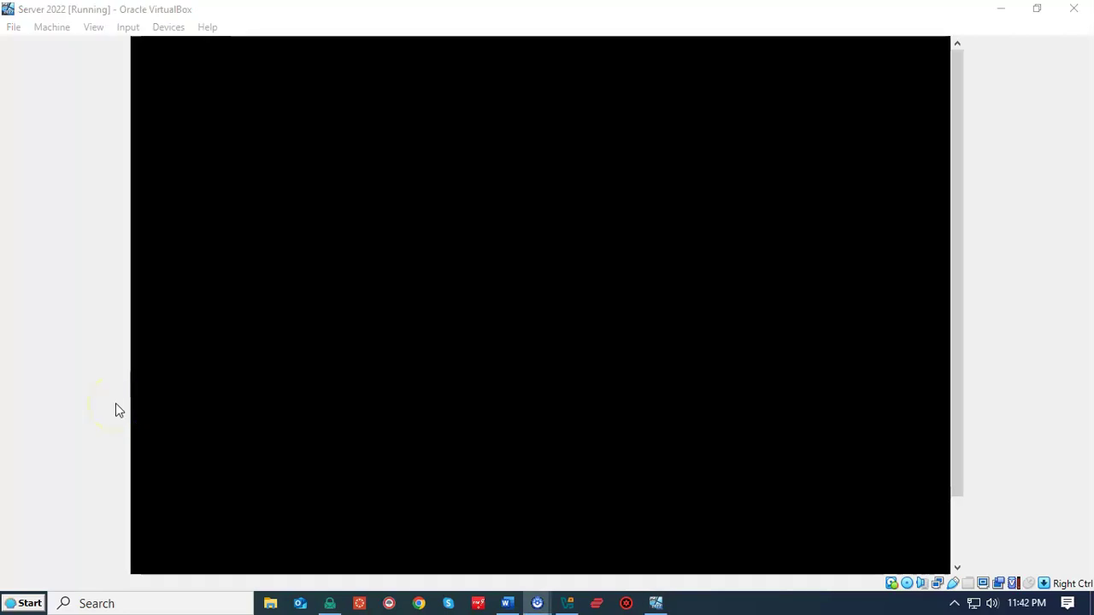
pyautogui.click(251, 459)
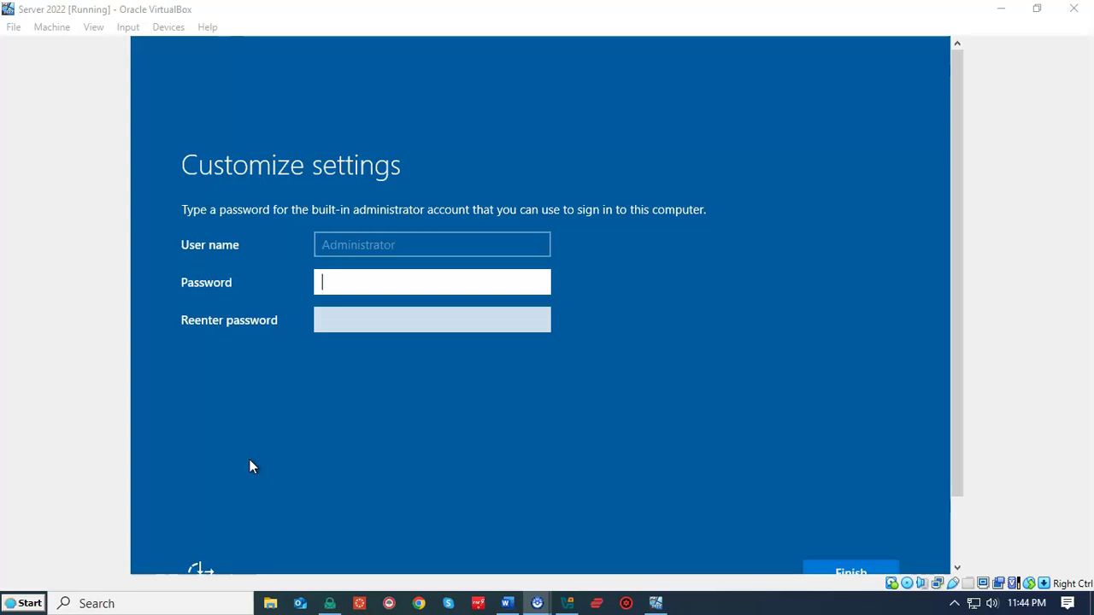
pyautogui.click(374, 279)
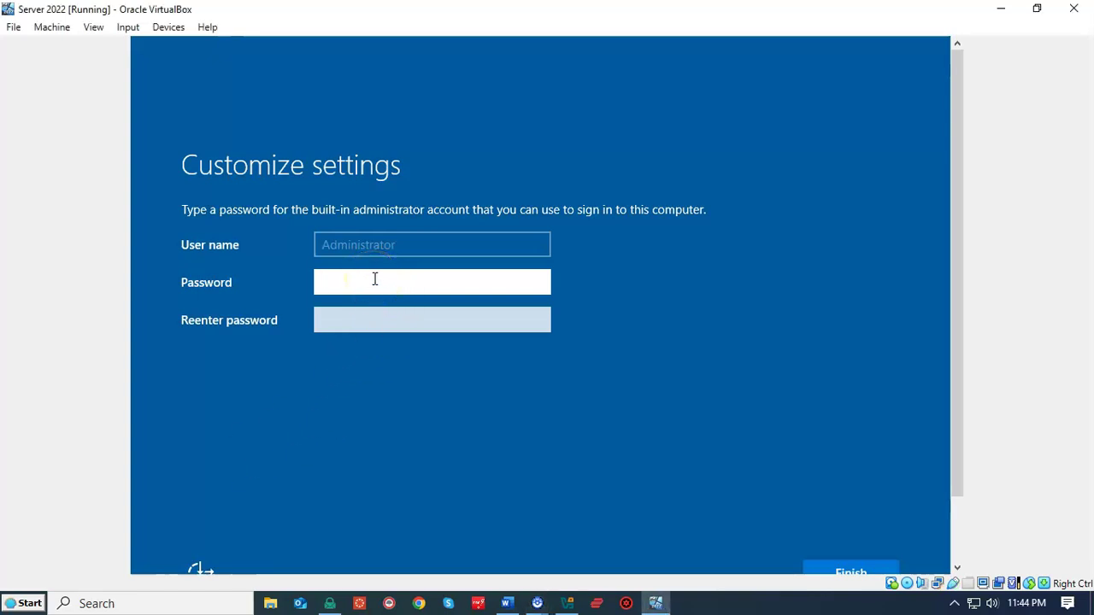
pyautogui.write('**************')
pyautogui.click(247, 317)
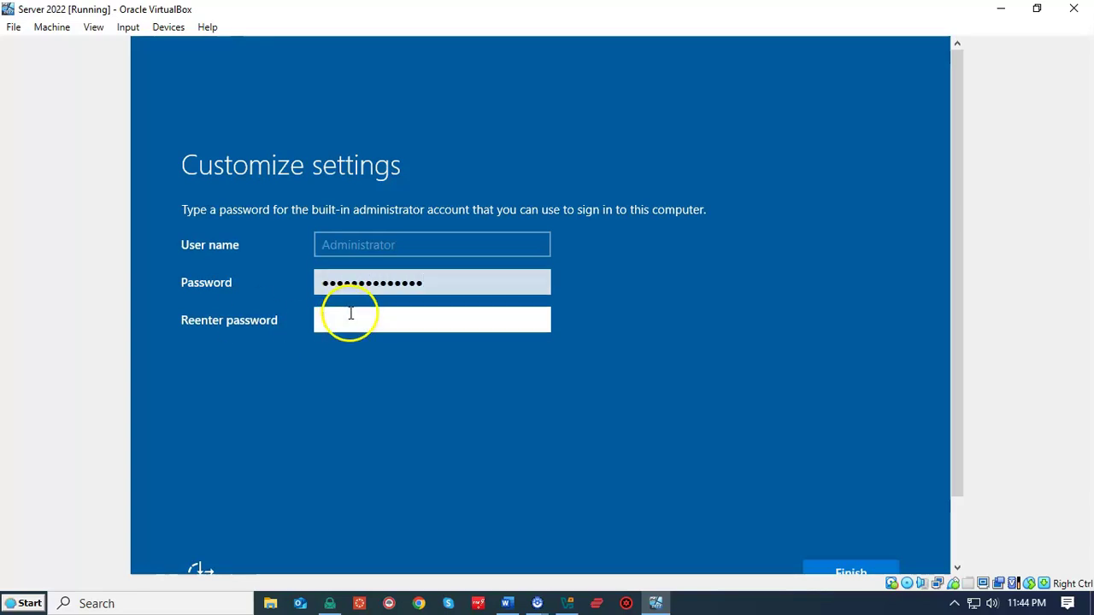
pyautogui.write('**************')
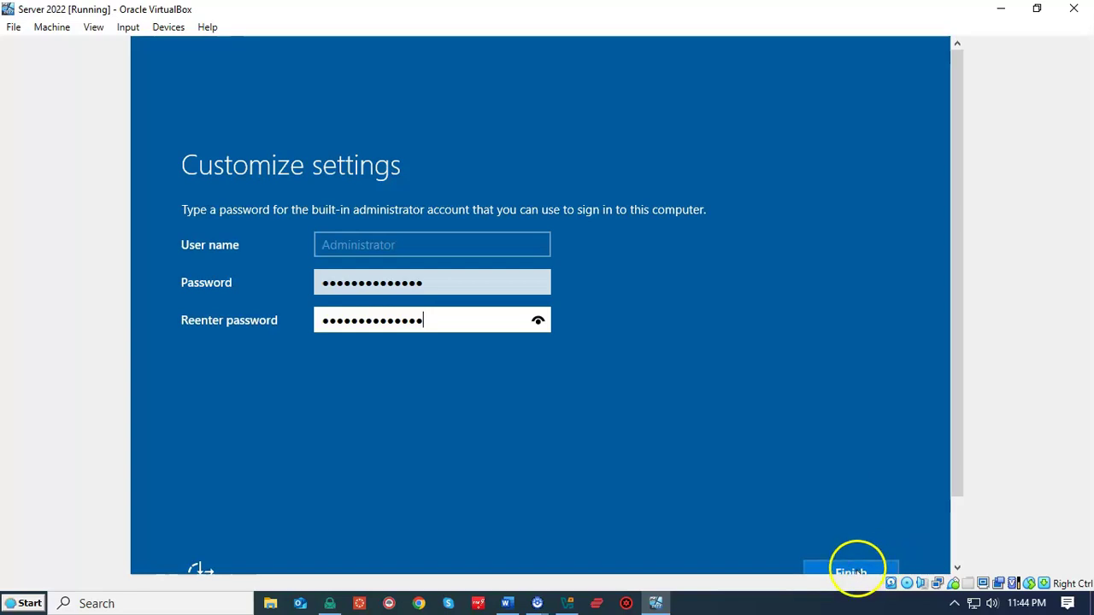
pyautogui.click(839, 508)
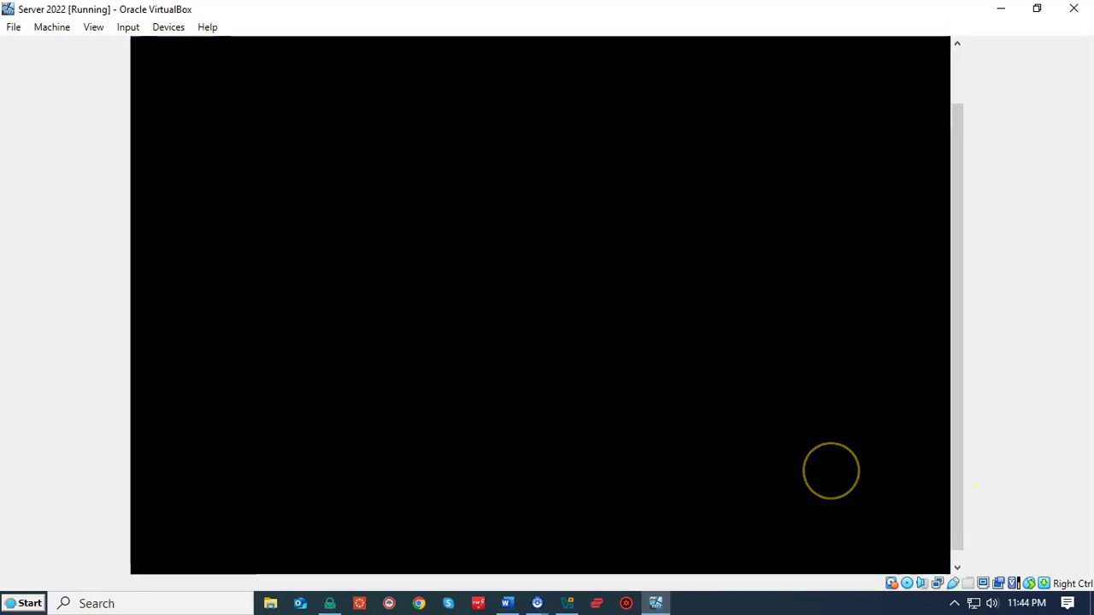
# Step: Unlock the guest with Input > Keyboard > Insert Ctrl-Alt-Del and enter the Administrator password
pyautogui.click(825, 468)
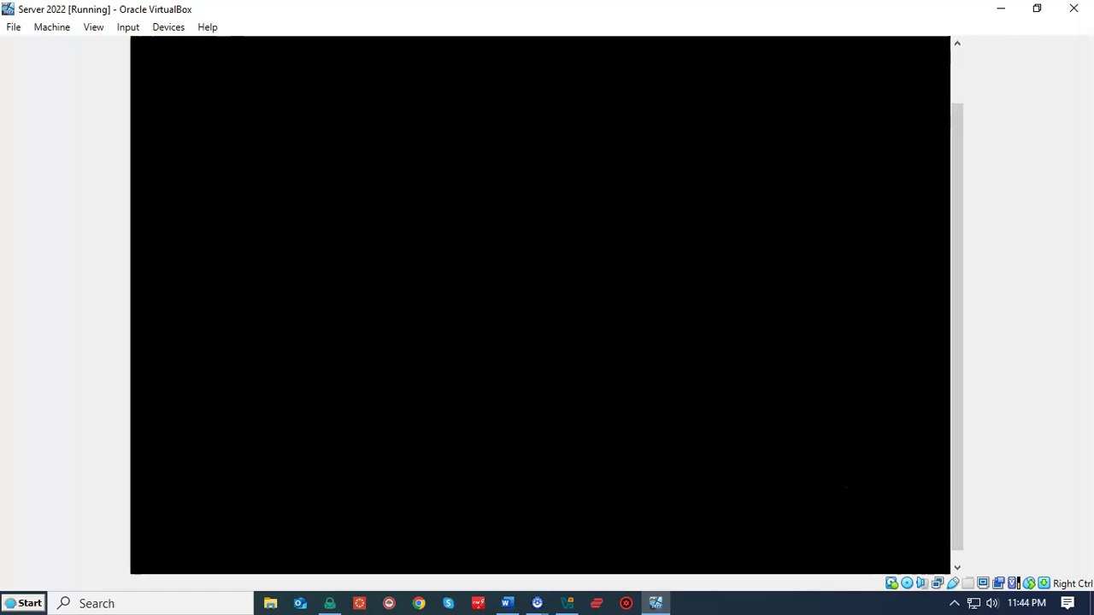
pyautogui.click(81, 572)
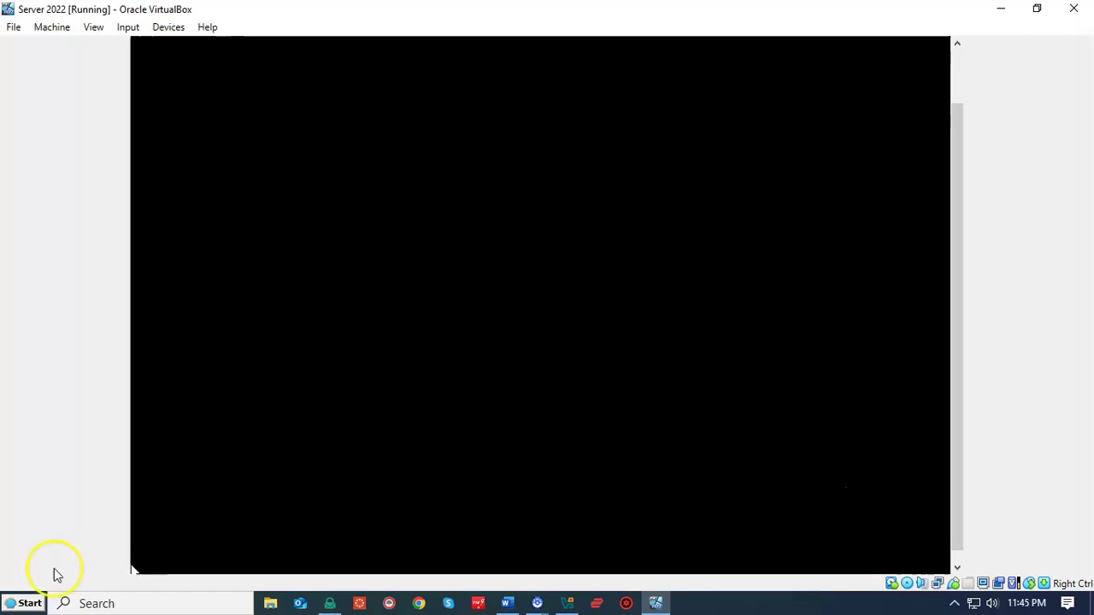
pyautogui.click(24, 229)
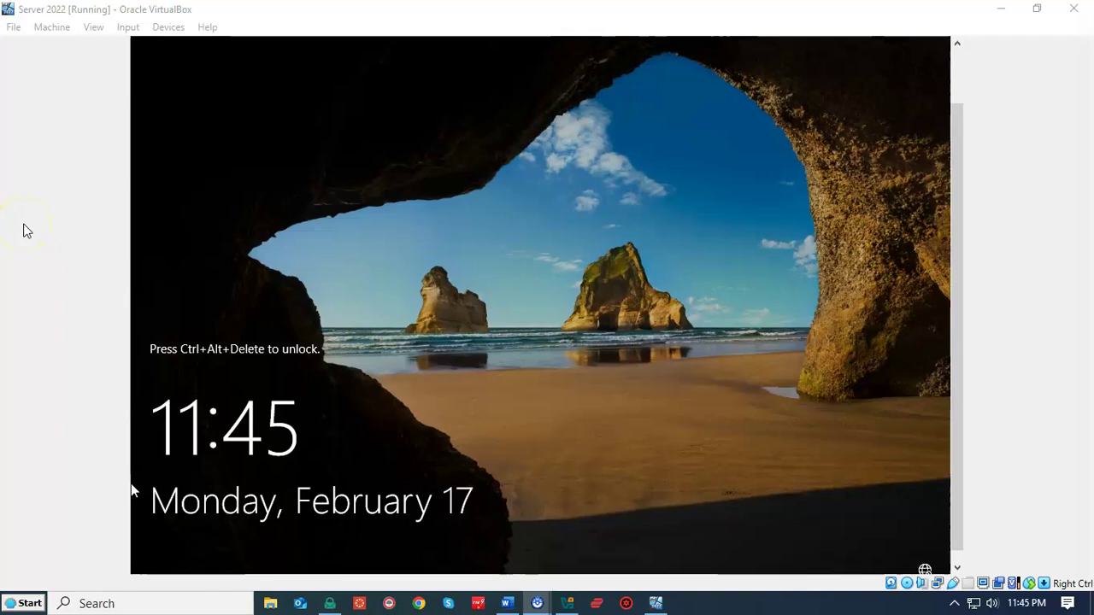
pyautogui.click(128, 27)
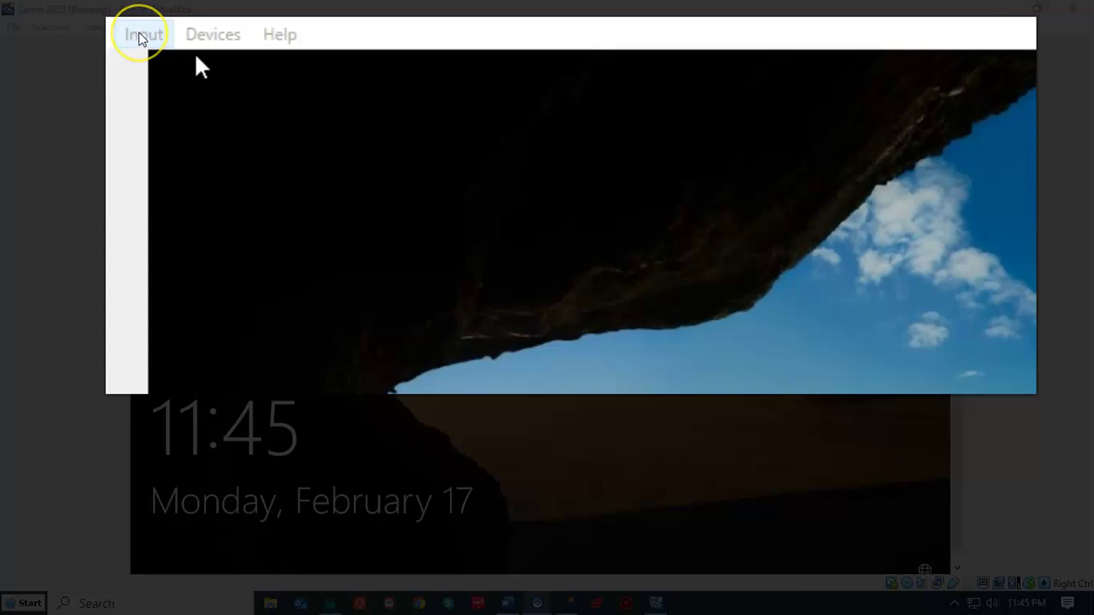
pyautogui.click(141, 36)
pyautogui.moveTo(212, 34)
pyautogui.moveTo(183, 68)
pyautogui.moveTo(141, 34)
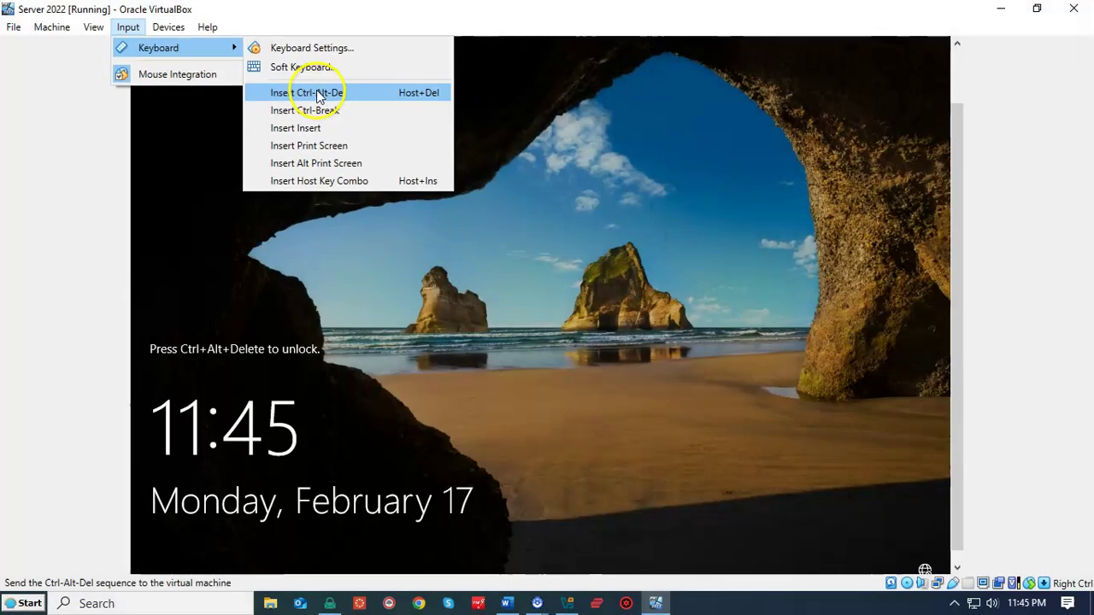
pyautogui.click(451, 146)
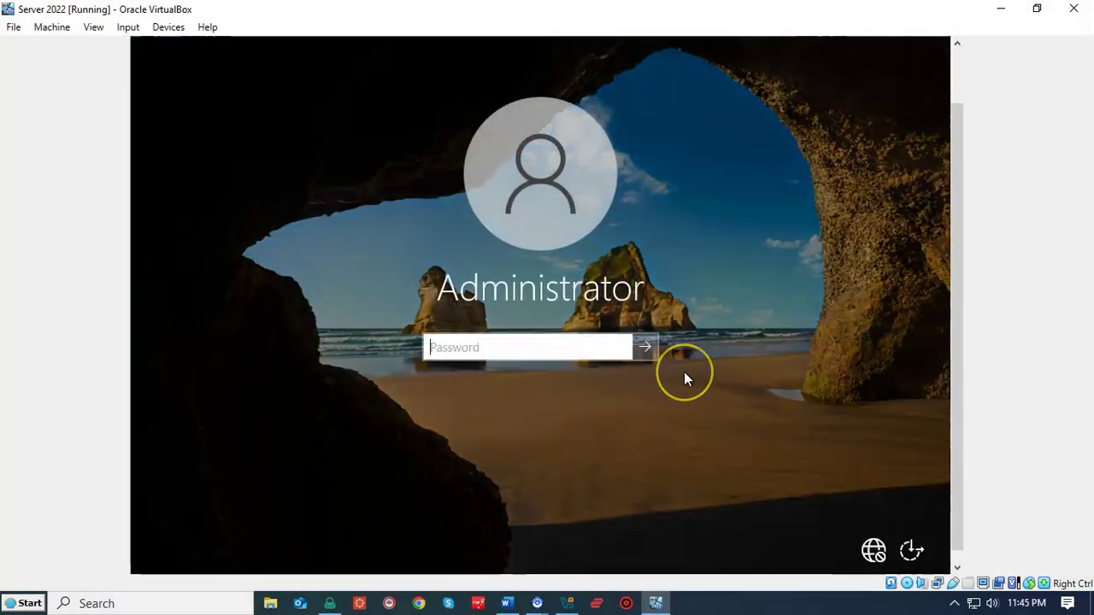
pyautogui.write('P@ssw0rd123')
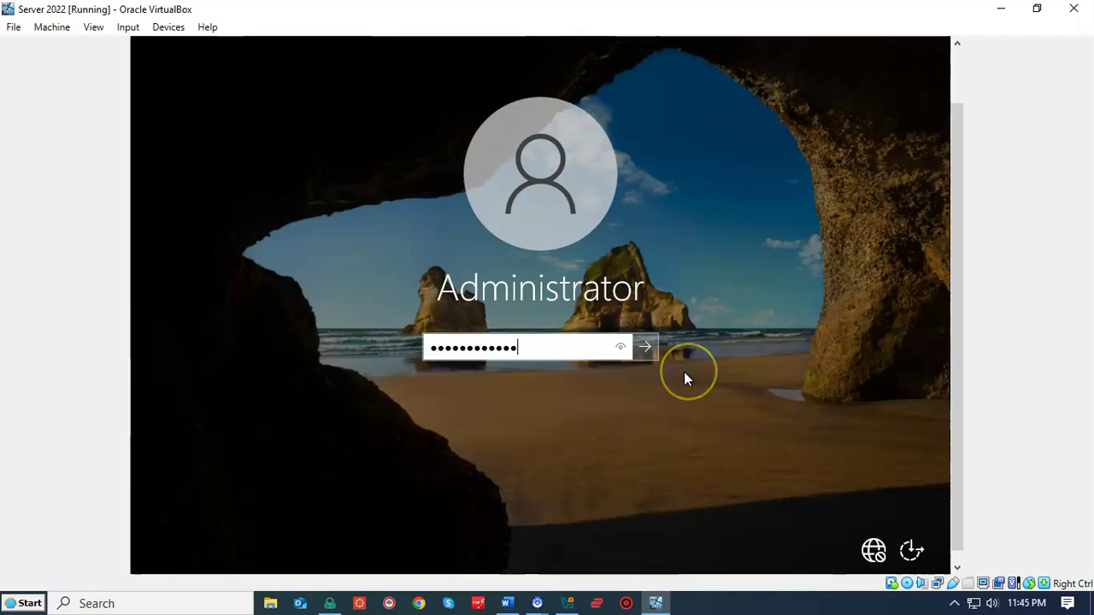
pyautogui.press('Return')
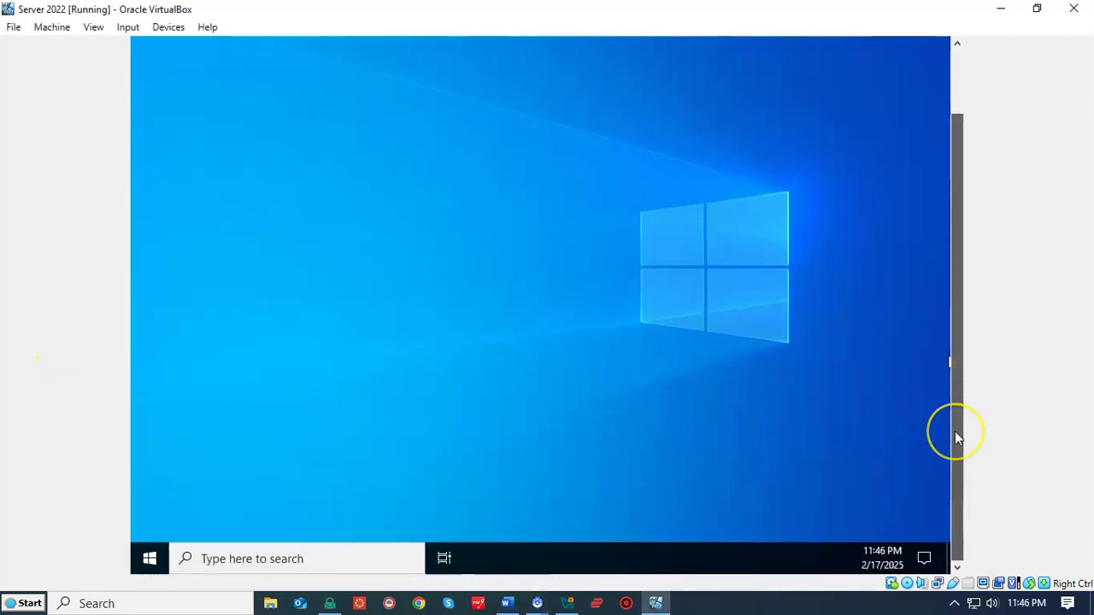
# Step: Tick 'Don't show this message again' and close the Windows Admin Center pop-up
pyautogui.moveTo(955, 438); pyautogui.dragTo(962, 357)
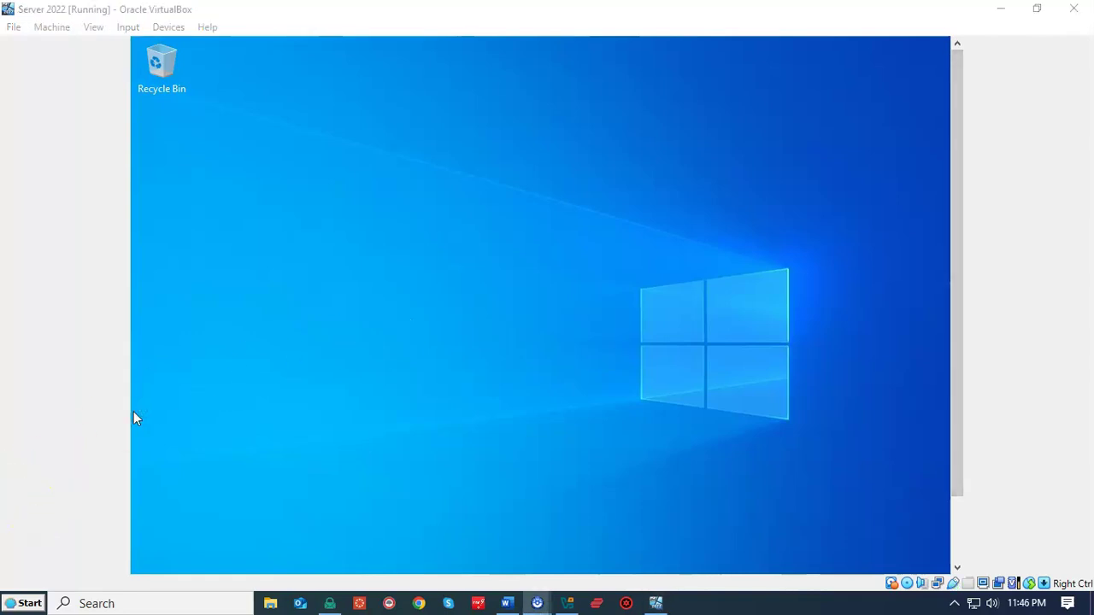
pyautogui.click(74, 465)
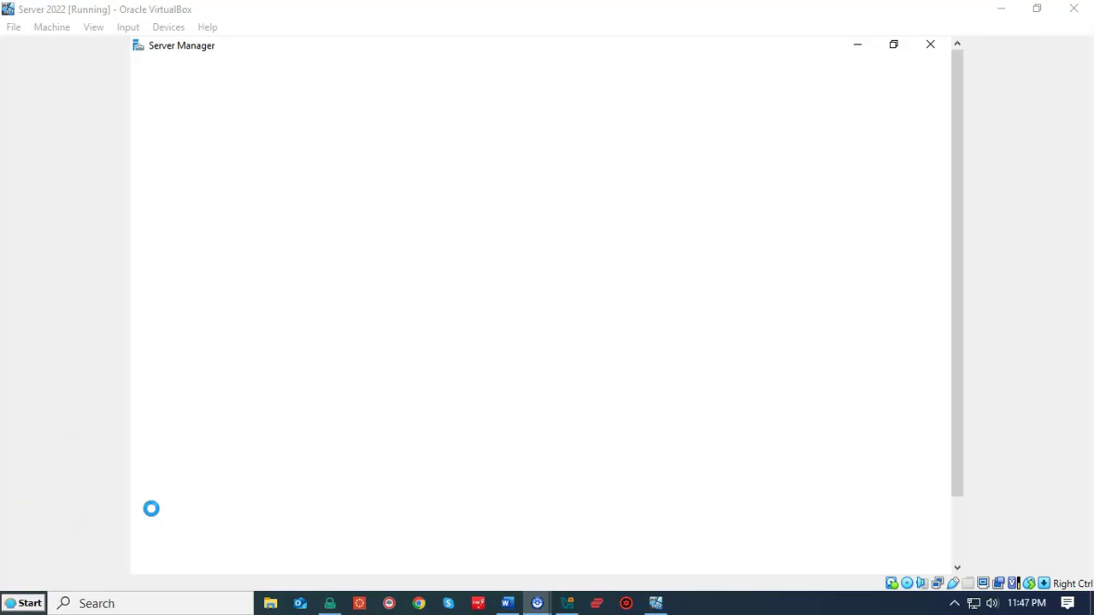
pyautogui.click(291, 318)
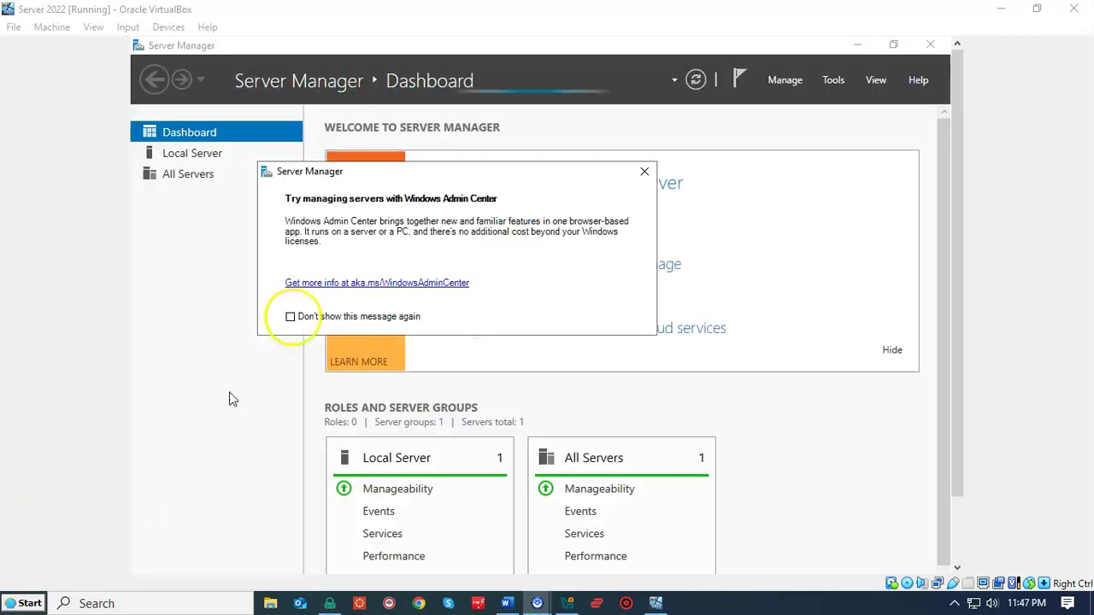
pyautogui.click(289, 318)
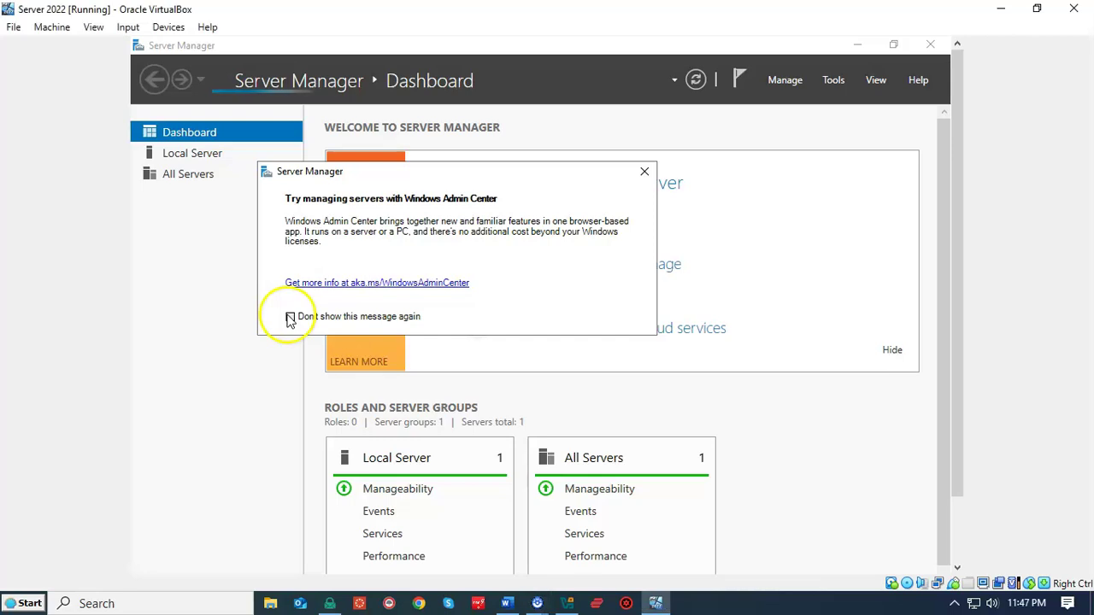
pyautogui.click(645, 173)
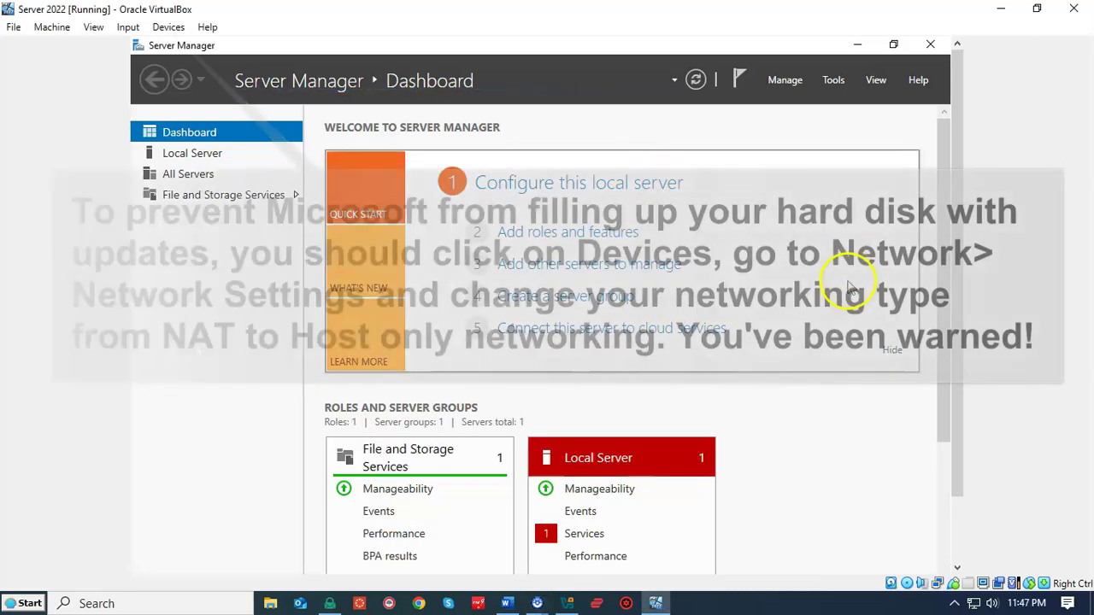